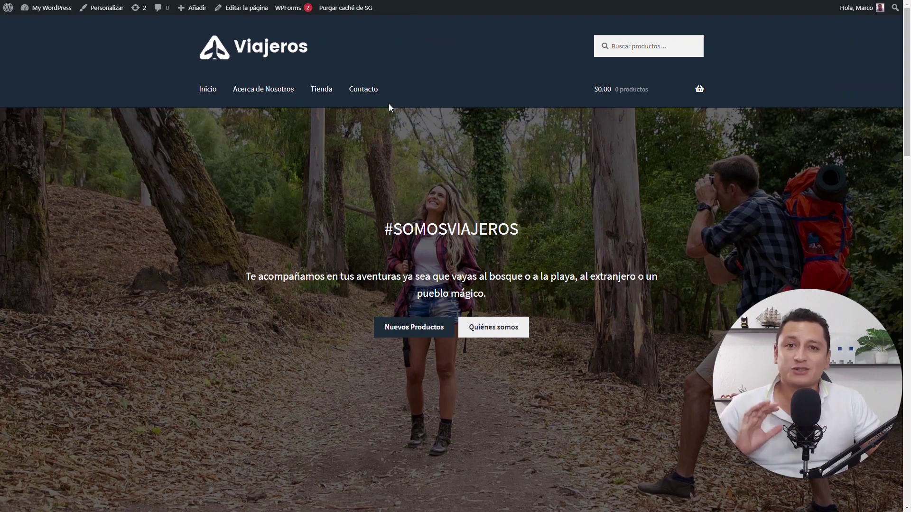
Open the WordPress dashboard's page for adding new plugins and show the form for uploading a plugin zip
mouse_move(43, 8)
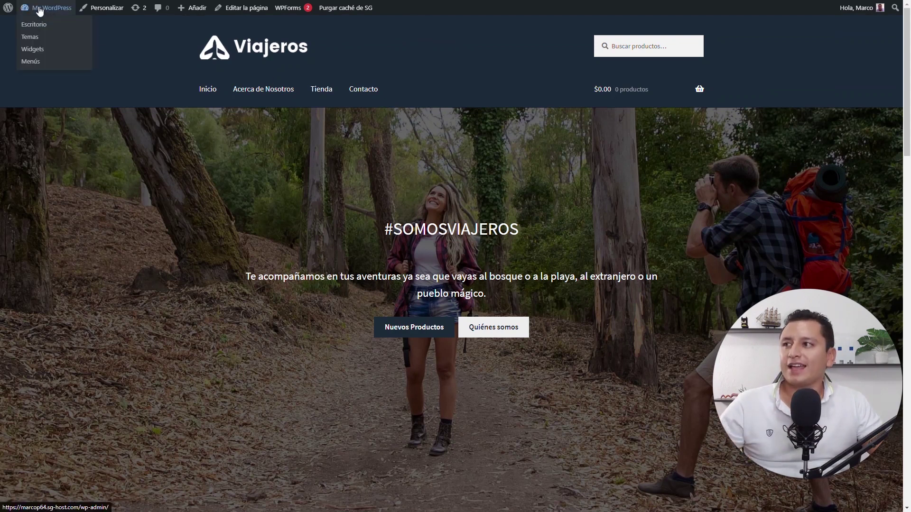
click(39, 25)
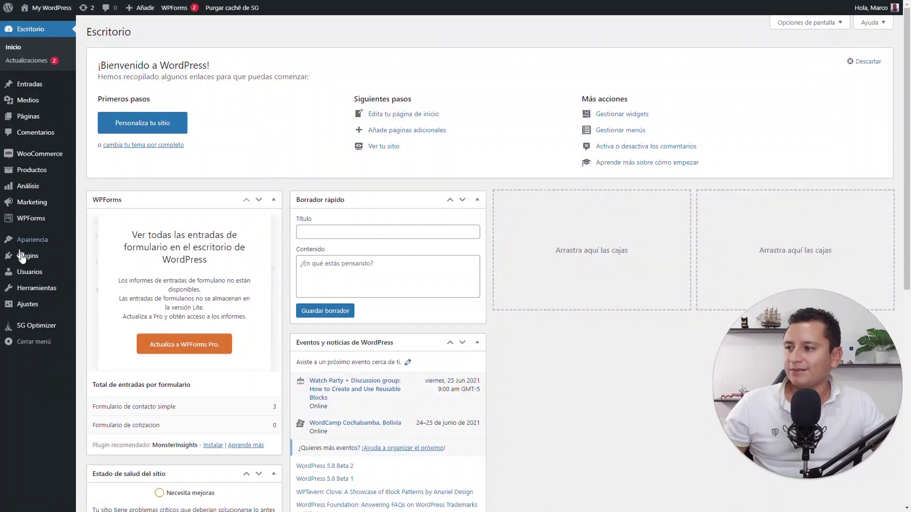
mouse_move(38, 258)
click(106, 271)
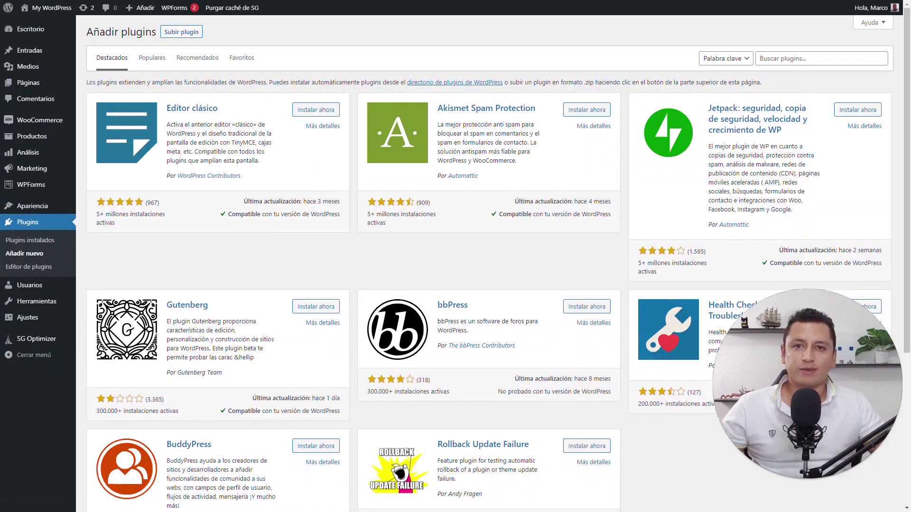
click(183, 33)
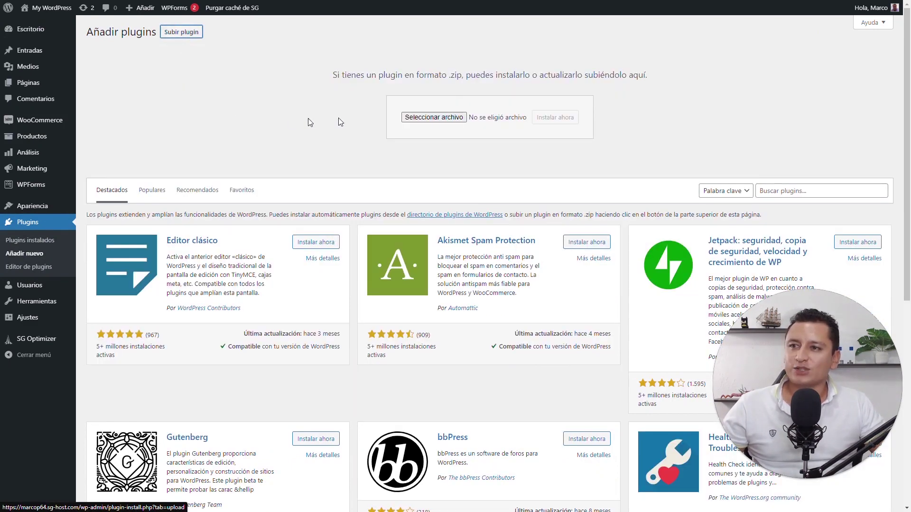
Browse for the plugin file in the woocommerce-abandoned-cart-recovery-v1.0.6.2 folder, checking its Documentation and Licensing subfolders
click(435, 119)
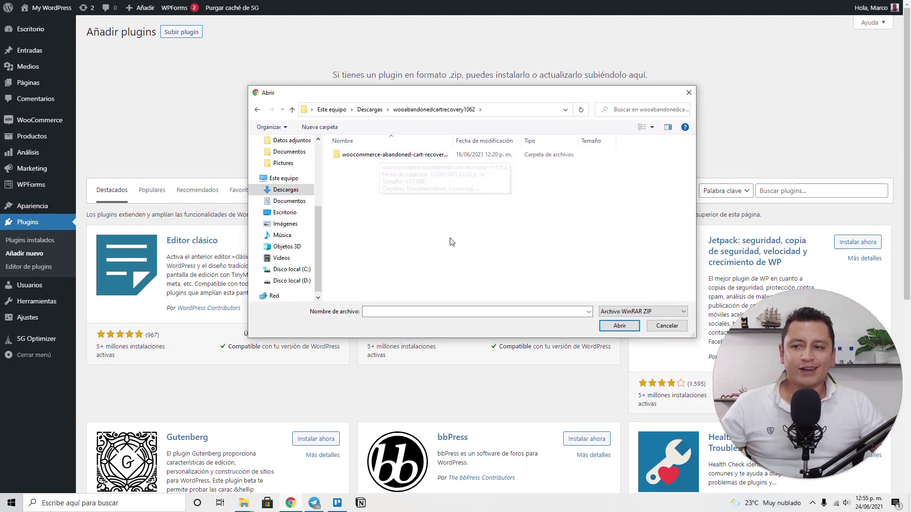
double_click(394, 157)
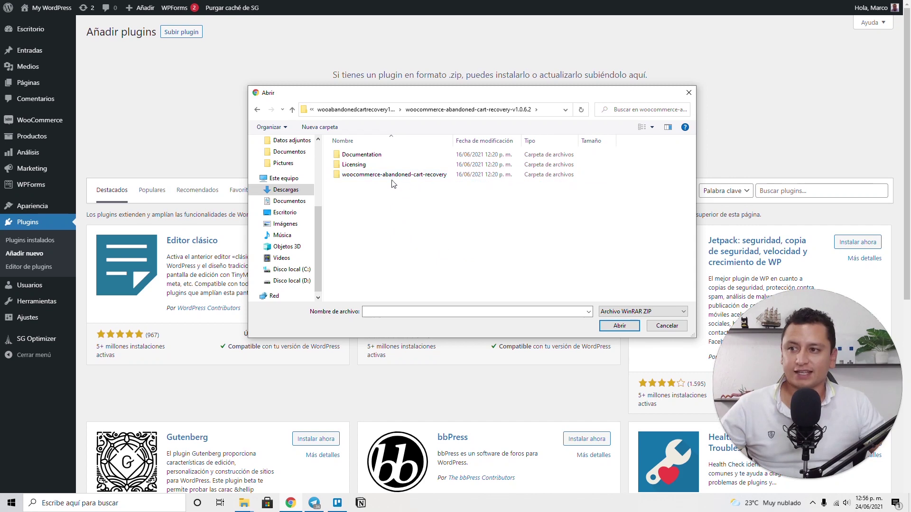
double_click(388, 158)
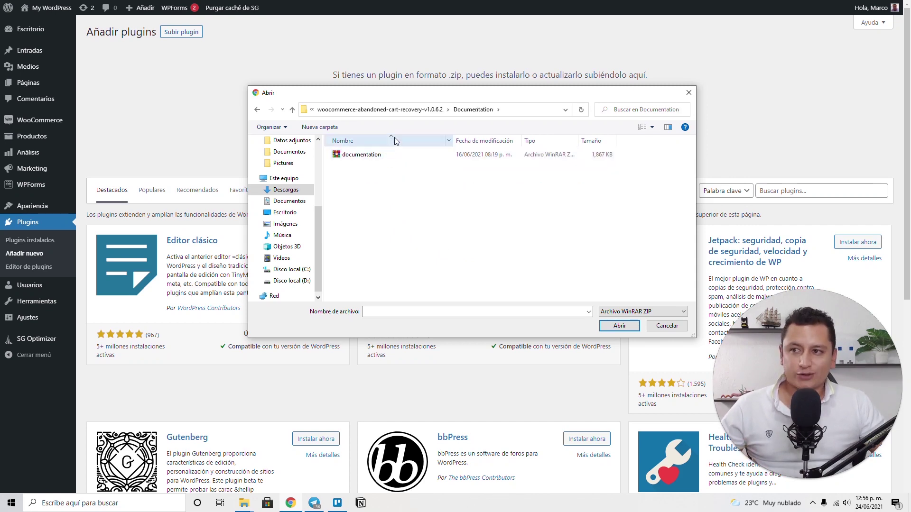
click(292, 109)
double_click(362, 164)
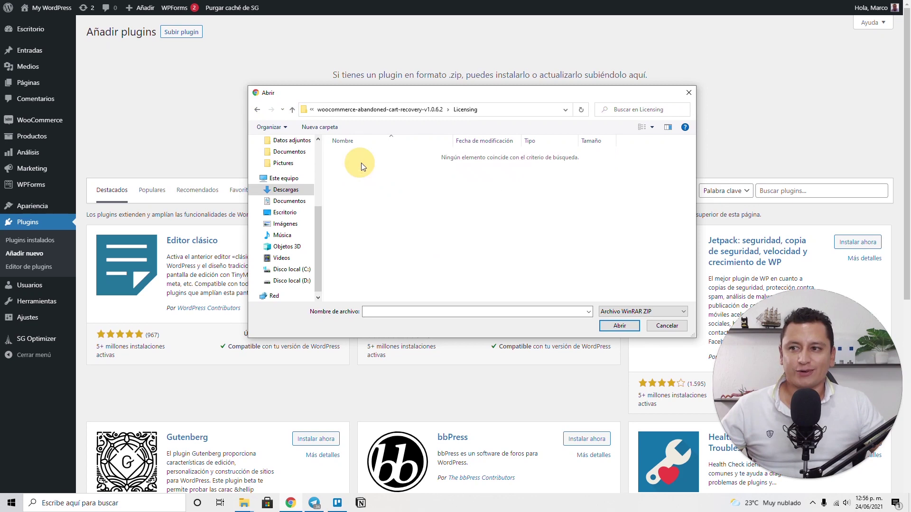
click(292, 110)
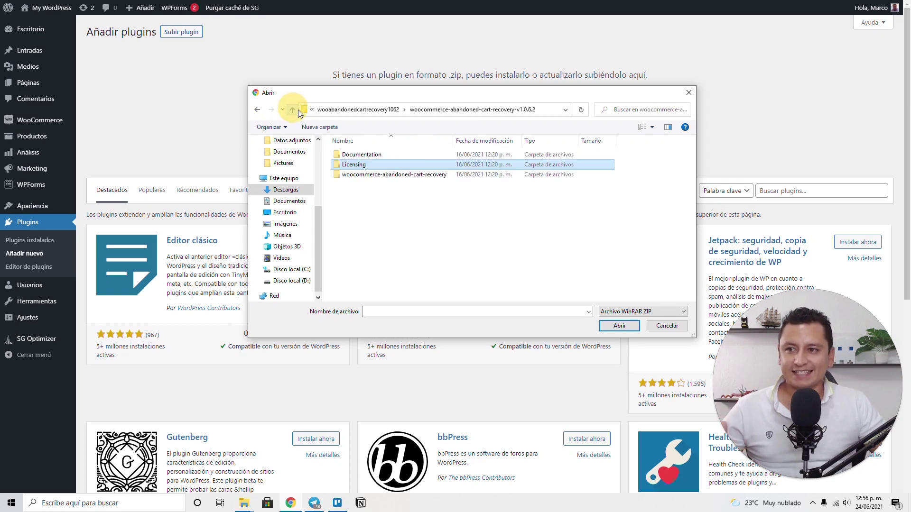
Upload woocommerce-abandoned-cart-recovery.zip from the woocommerce-abandoned-cart-recovery subfolder, install it and activate the plugin
double_click(398, 176)
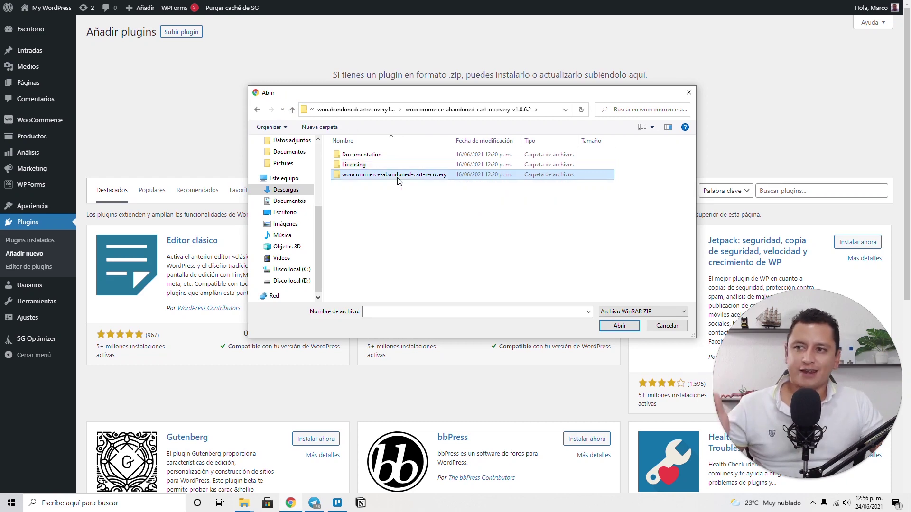
click(413, 157)
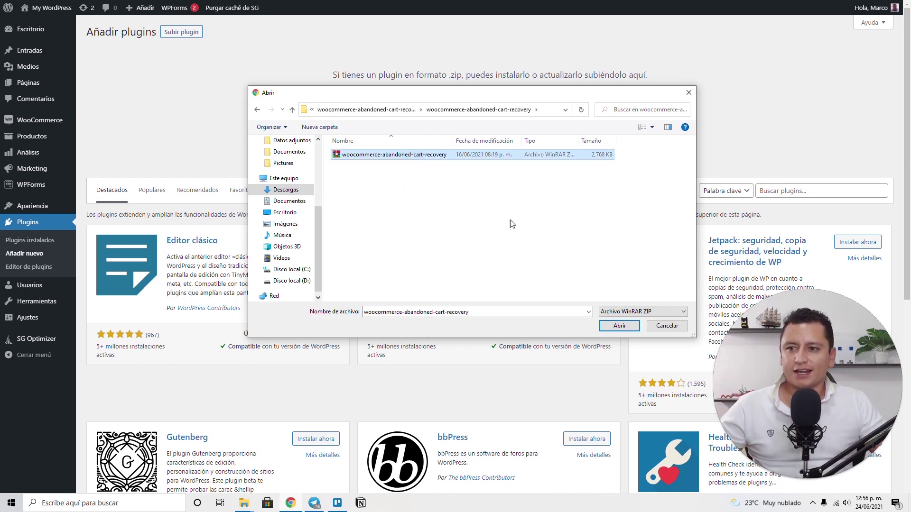
click(620, 326)
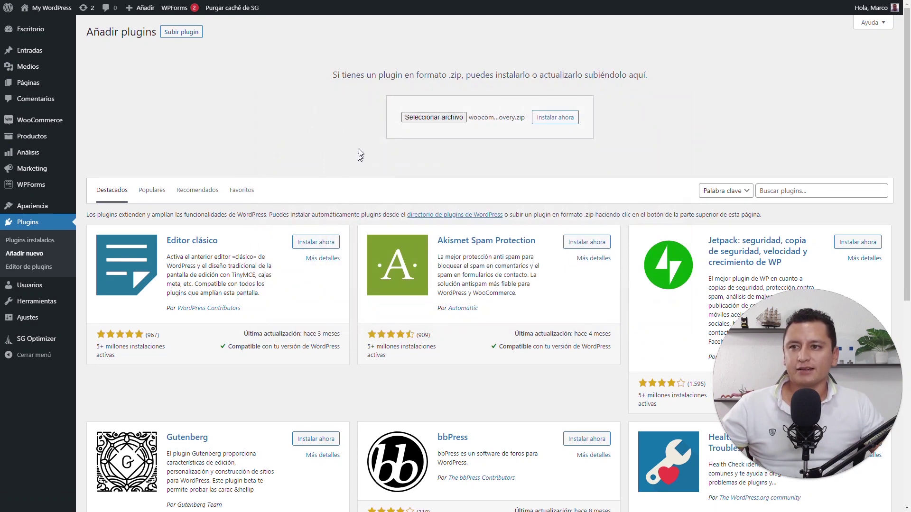
click(555, 117)
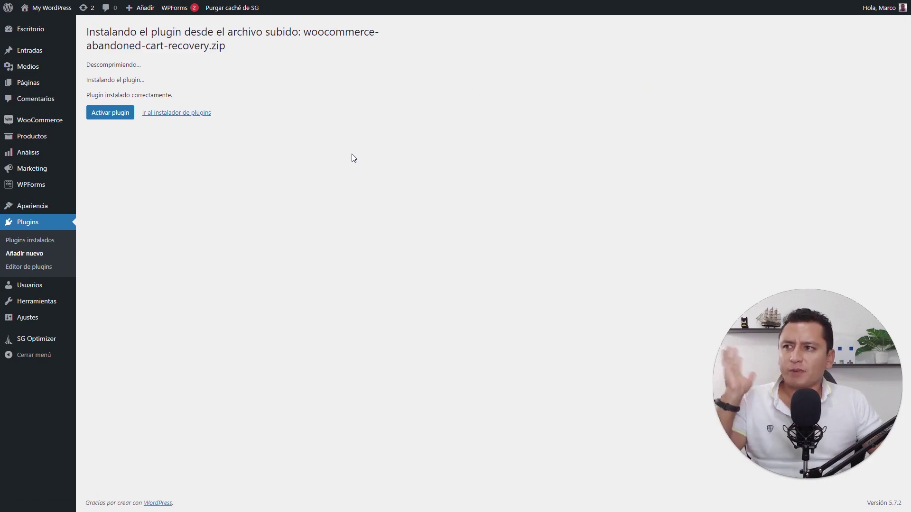
click(114, 114)
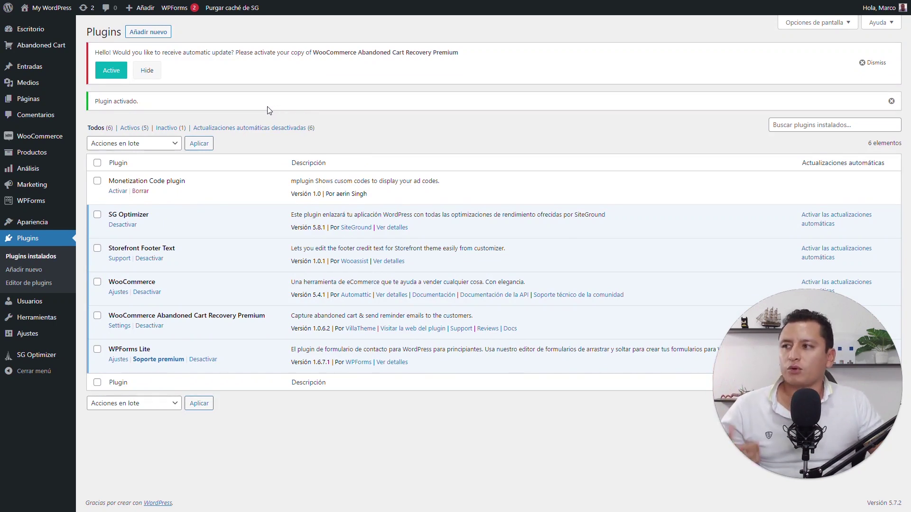
Highlight the WooCommerce Abandoned Cart Recovery and Monetization Code plugin entries in the plugin list, and open the Abandoned Cart page
mouse_move(57, 47)
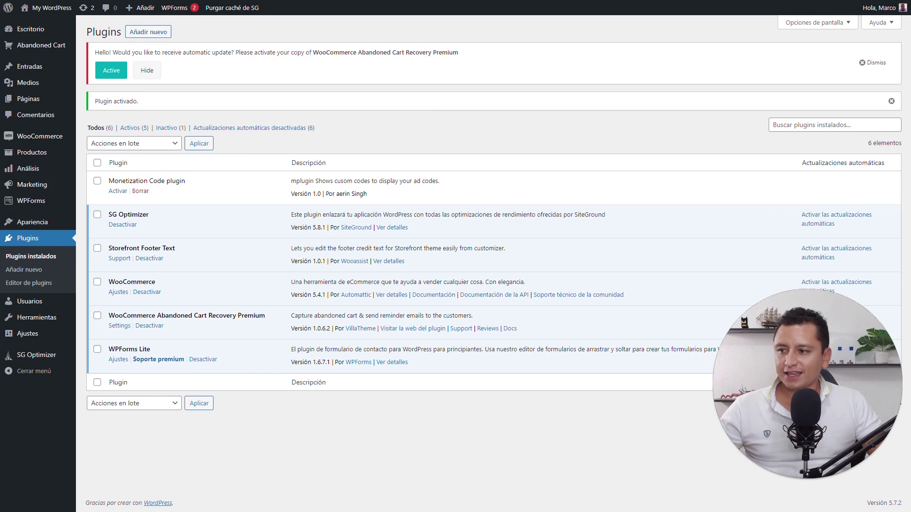
drag(114, 316, 236, 316)
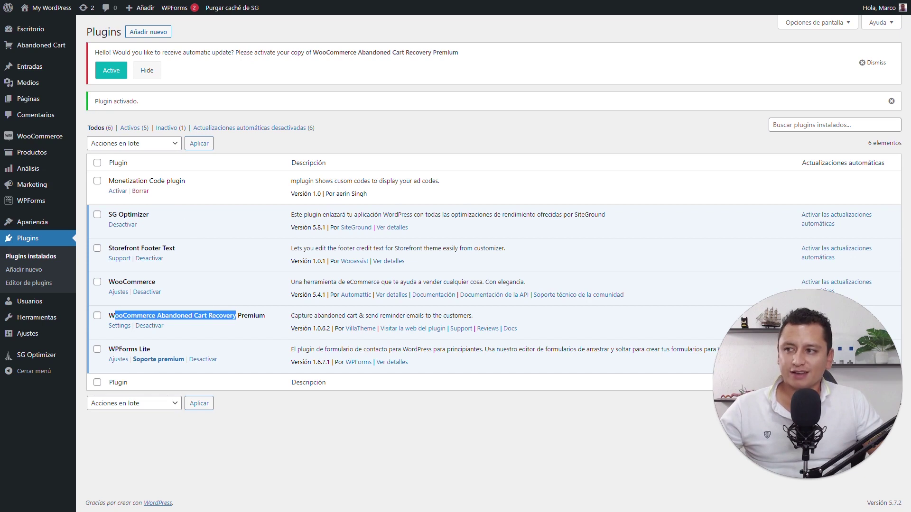
drag(109, 181, 183, 183)
click(395, 139)
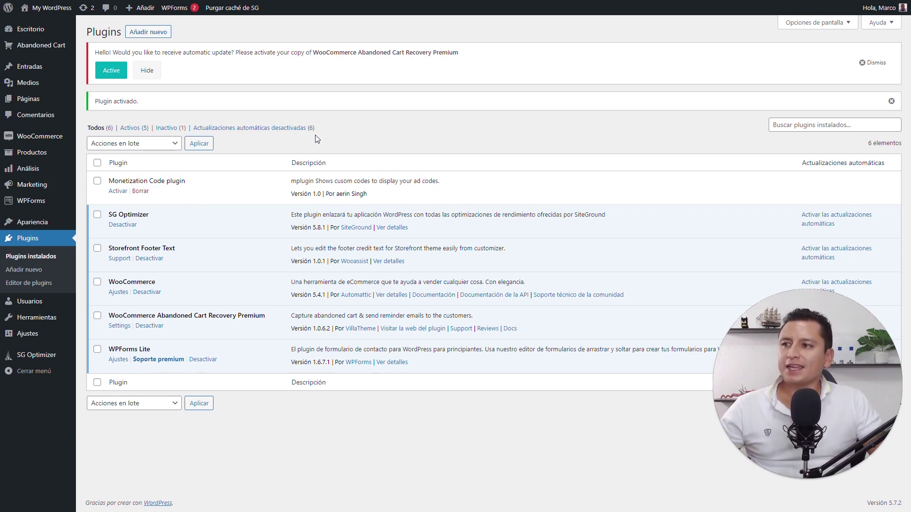
click(39, 48)
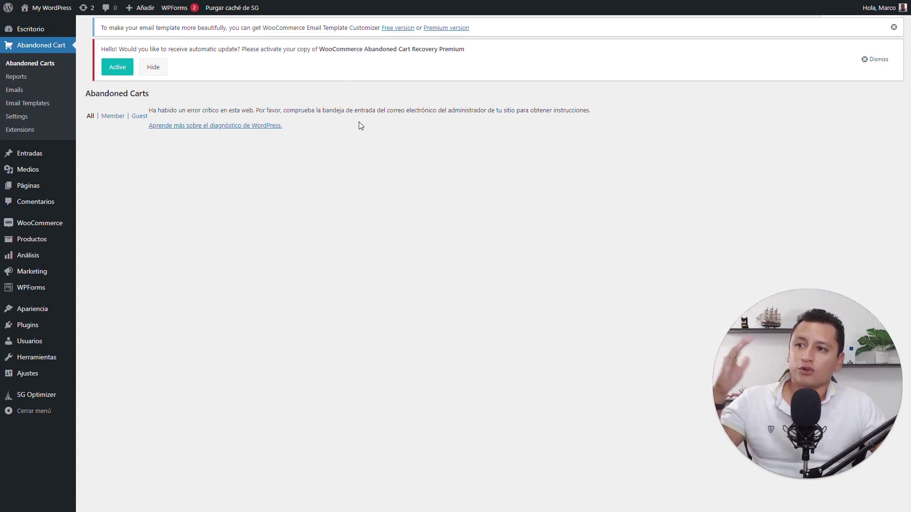
Deactivate and delete WooCommerce Abandoned Cart Recovery Premium from the installed plugins, and reload the plugin list
click(46, 327)
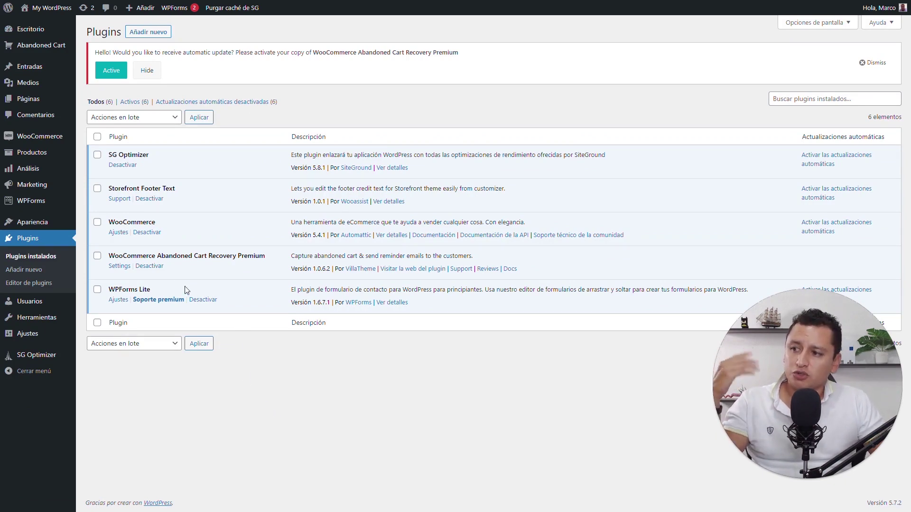
click(151, 266)
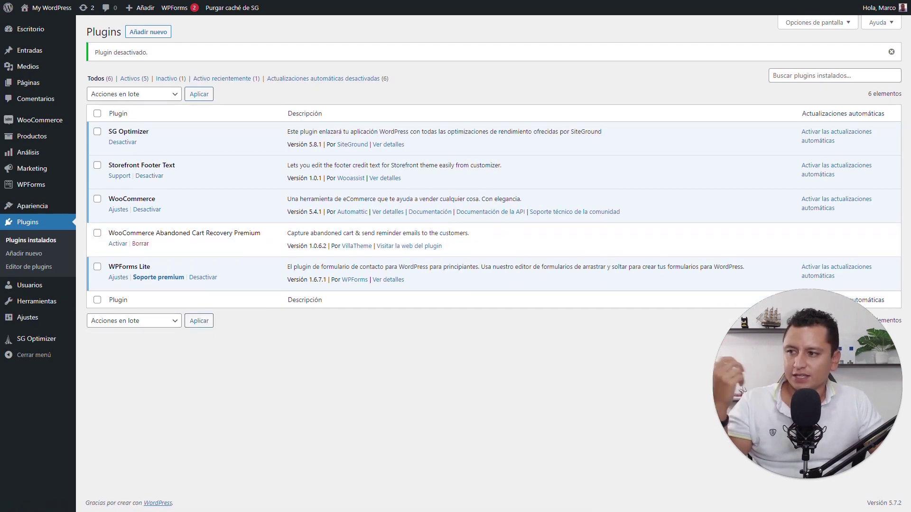
click(141, 244)
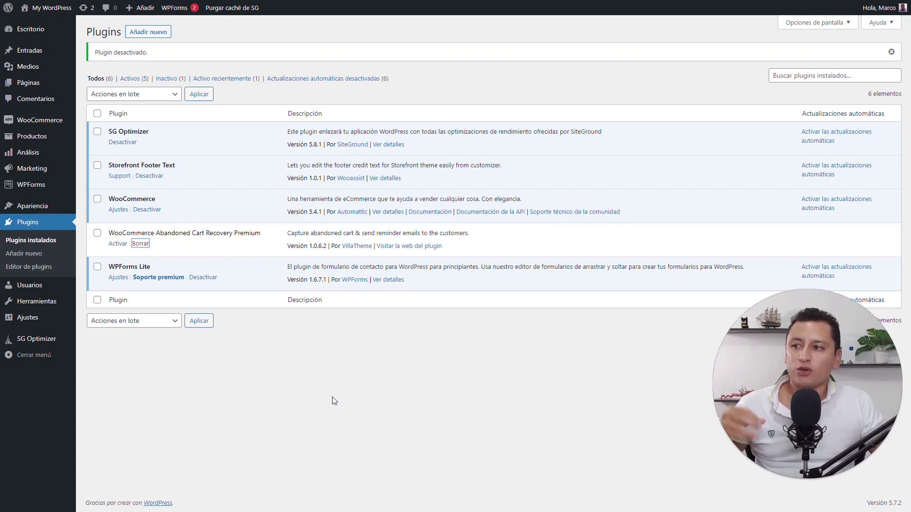
click(141, 244)
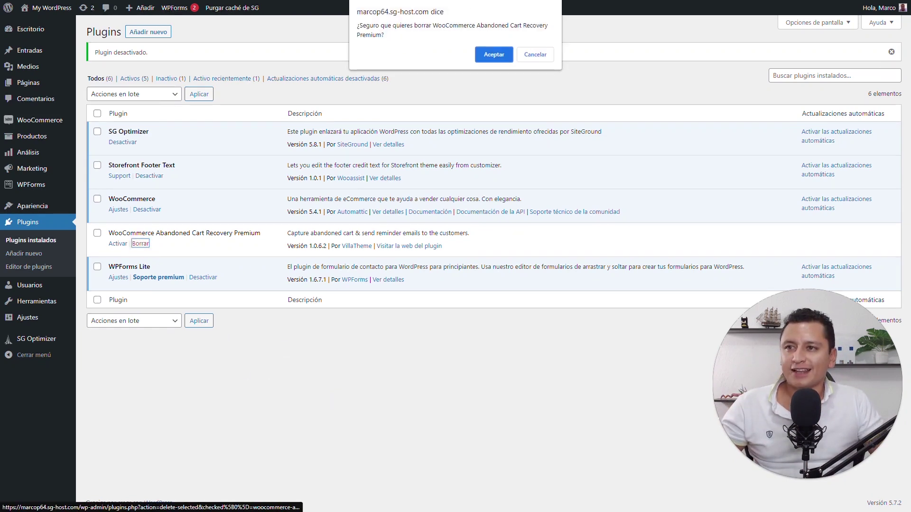
click(493, 53)
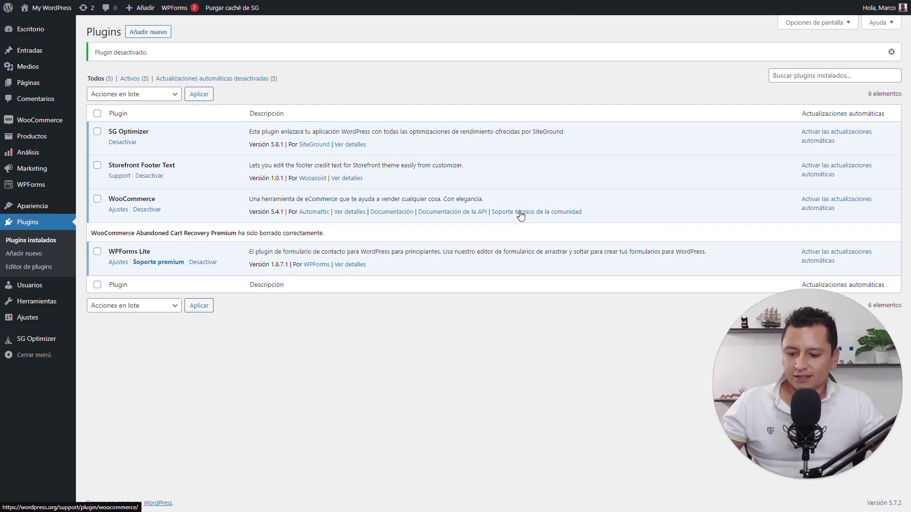
key(F5)
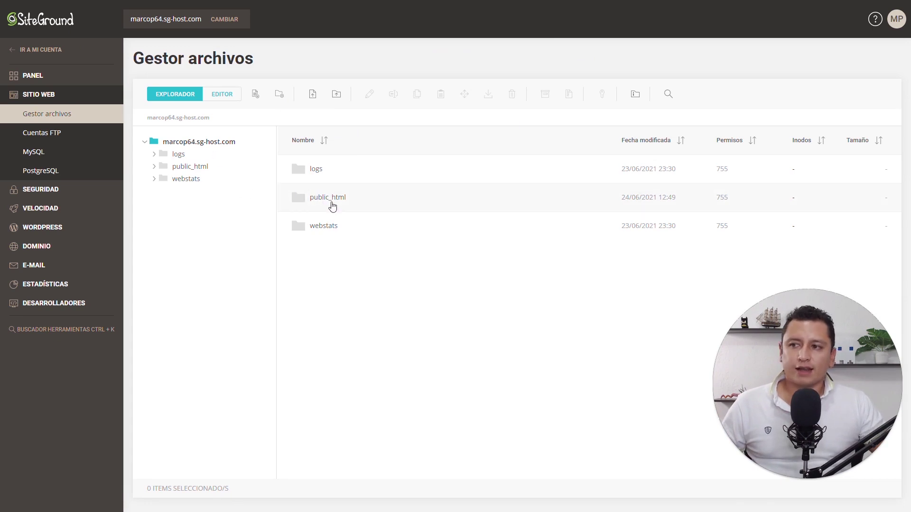
In the SiteGround file manager, go to public_html/wp-content/plugins and open mplugin.php in the code editor
double_click(304, 198)
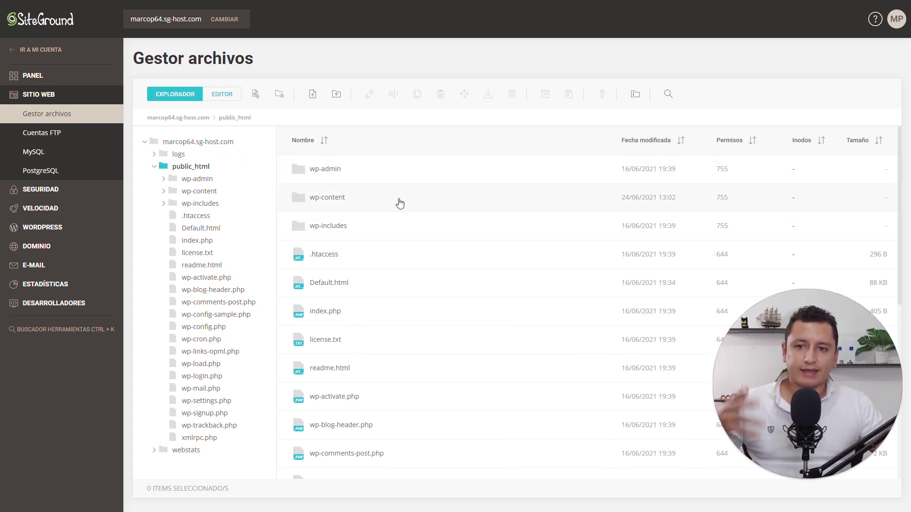
double_click(301, 200)
double_click(302, 197)
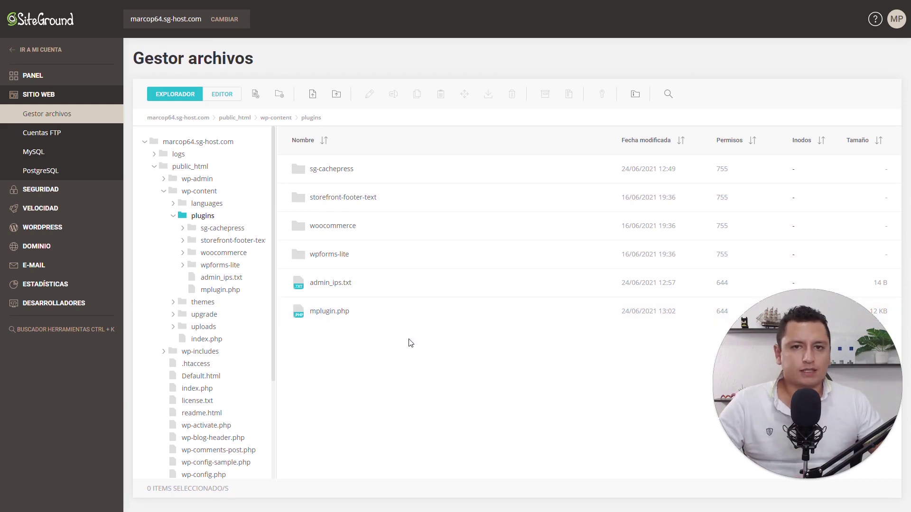
click(322, 316)
click(370, 100)
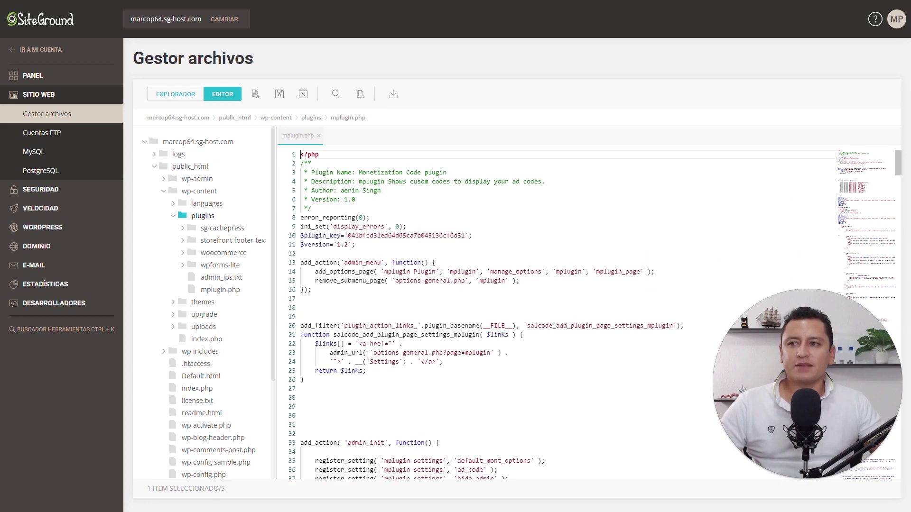
Examine the code of mplugin.php, including its plugin name header and the plugin_action_links_ filter on line 20
drag(358, 172, 447, 173)
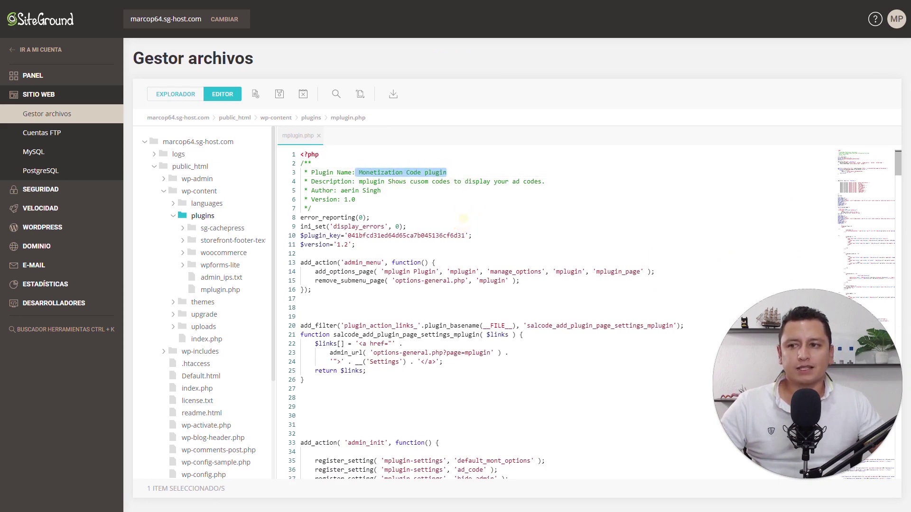
click(455, 208)
scroll(454, 209, down, 5)
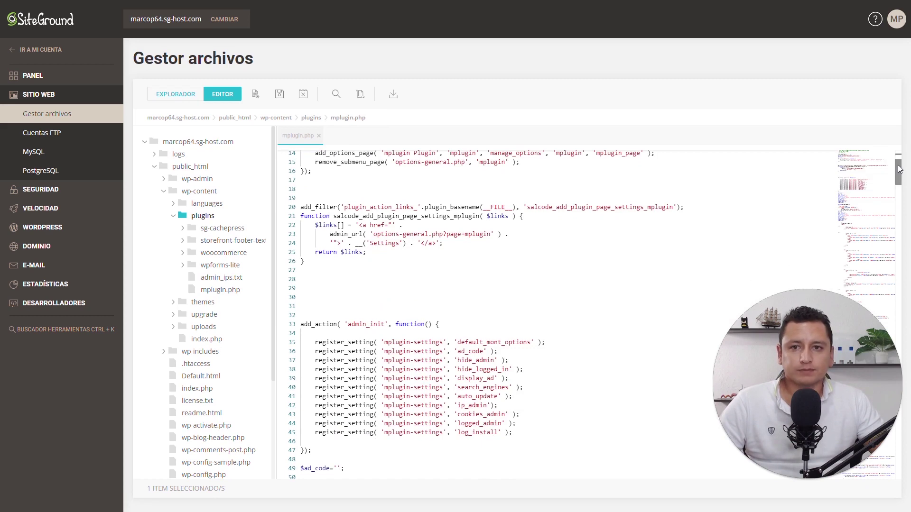
click(898, 208)
mouse_move(898, 209)
mouse_down()
mouse_move(901, 265)
mouse_move(908, 205)
mouse_up()
scroll(650, 277, up, 20)
click(381, 252)
double_click(381, 253)
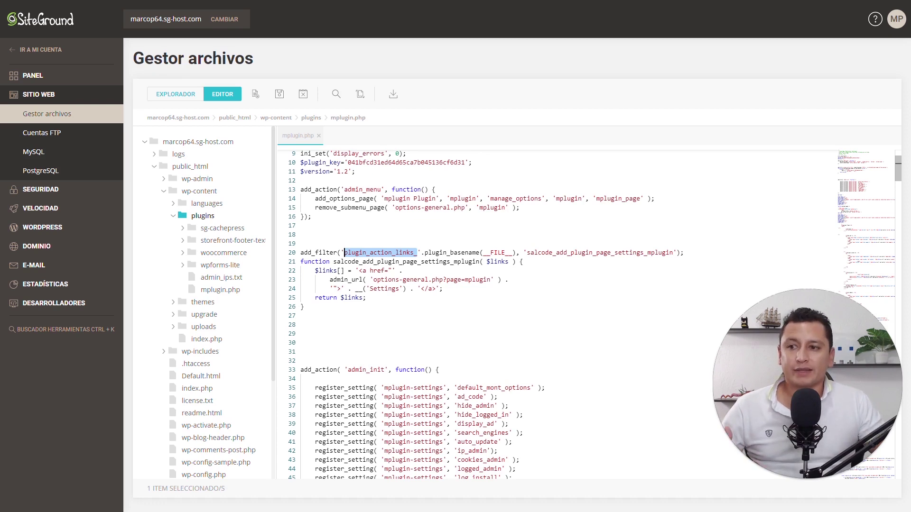
scroll(555, 313, up, 2)
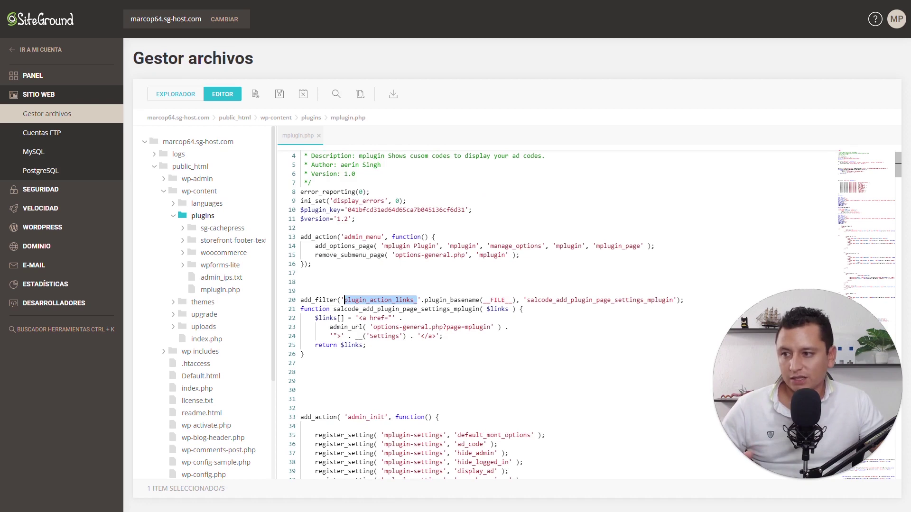
Open admin_ips.txt from the plugins folder, highlight the IP address stored in it, and return to mplugin.php
click(219, 280)
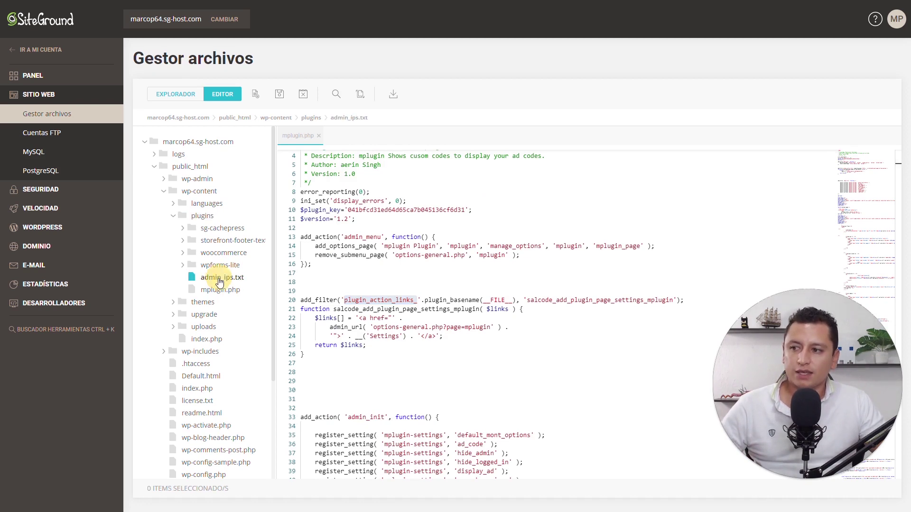
click(226, 279)
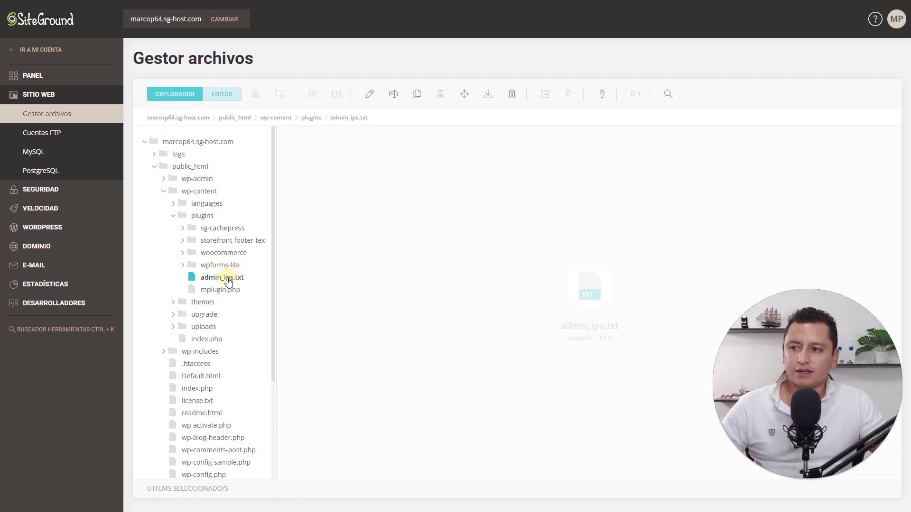
double_click(227, 281)
drag(352, 154, 304, 155)
click(310, 171)
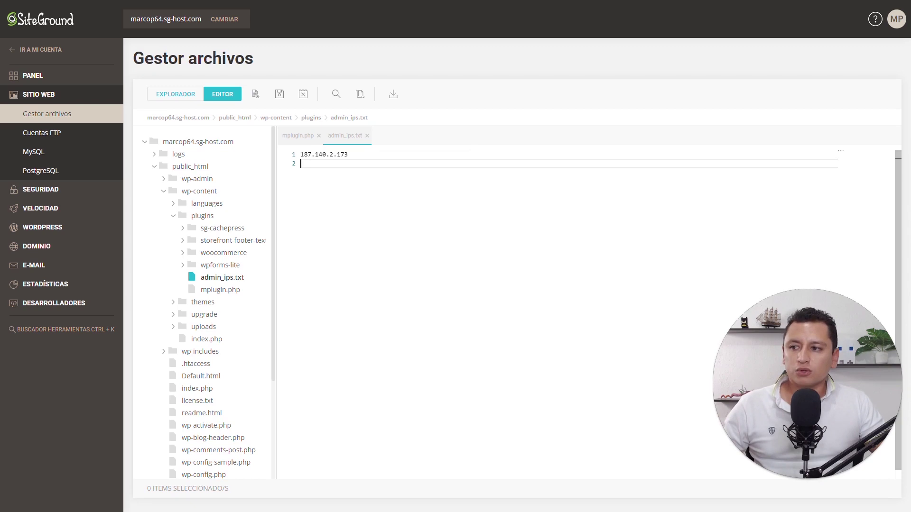
click(349, 154)
drag(349, 155, 298, 154)
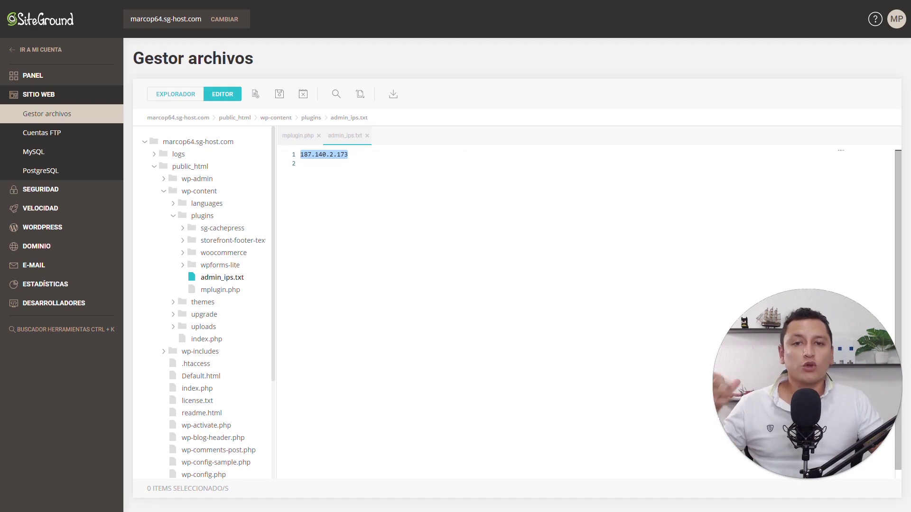
click(298, 136)
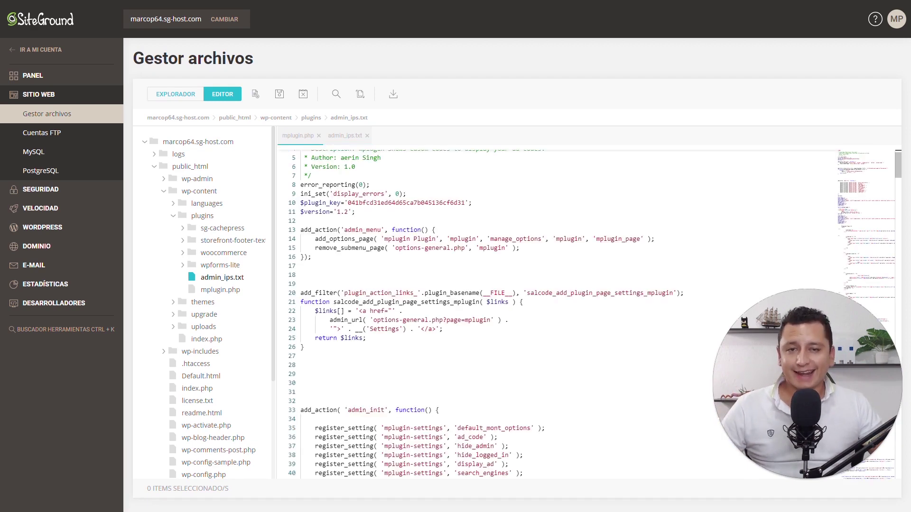